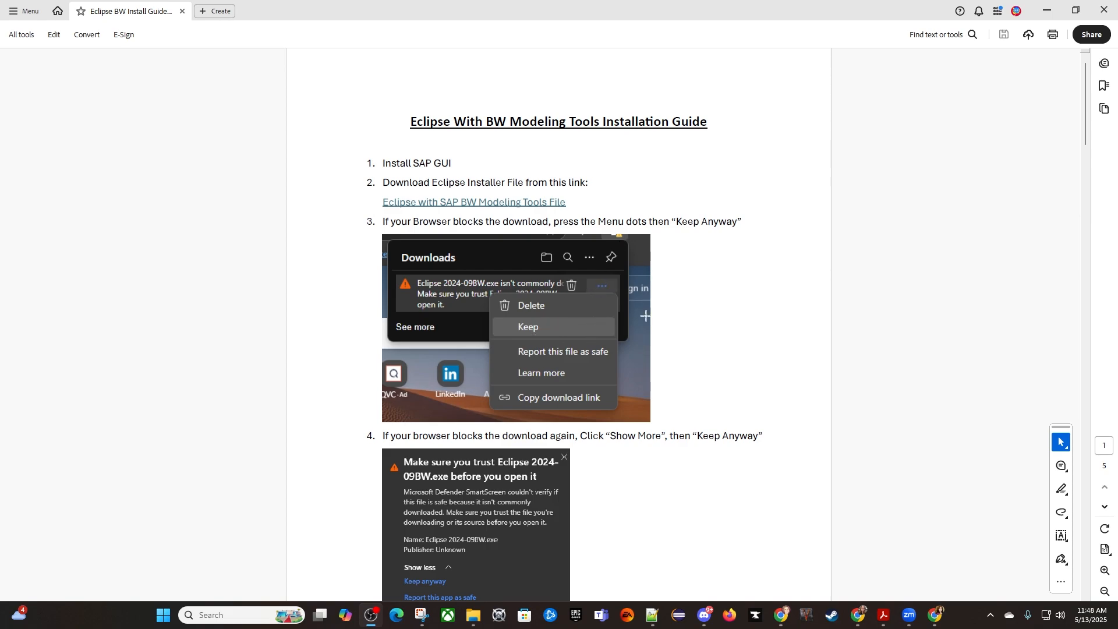
- Switch to File Explorer, open the Downloads folder and arrange it side by side with the Eclipse BW Install Guide
scroll(695, 300, down, 4)
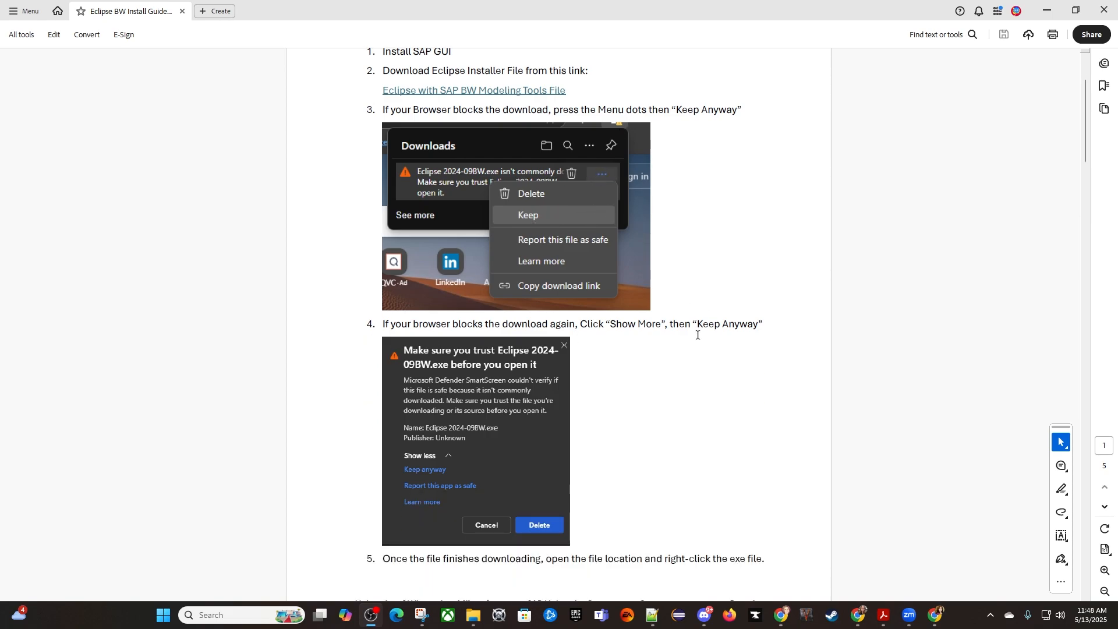
scroll(695, 335, down, 2)
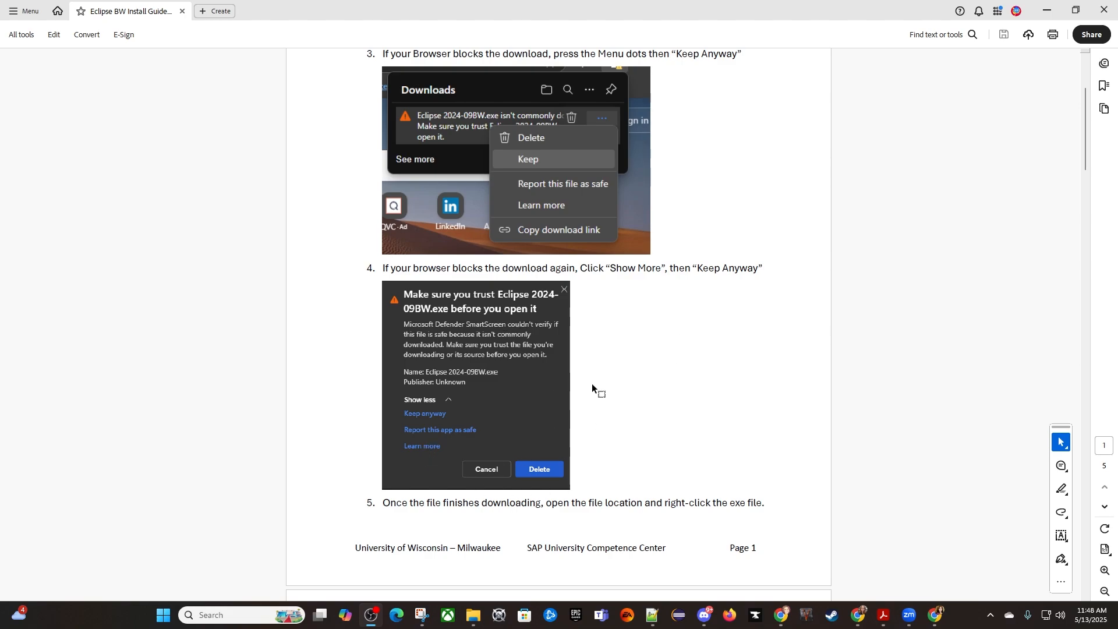
scroll(632, 361, down, 7)
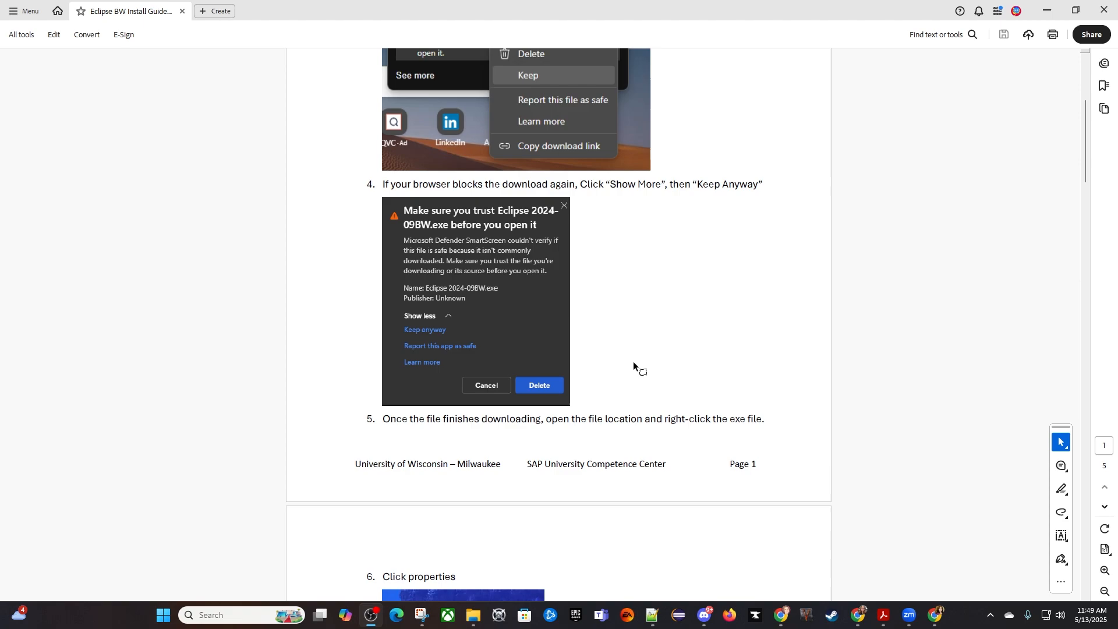
scroll(634, 359, down, 4)
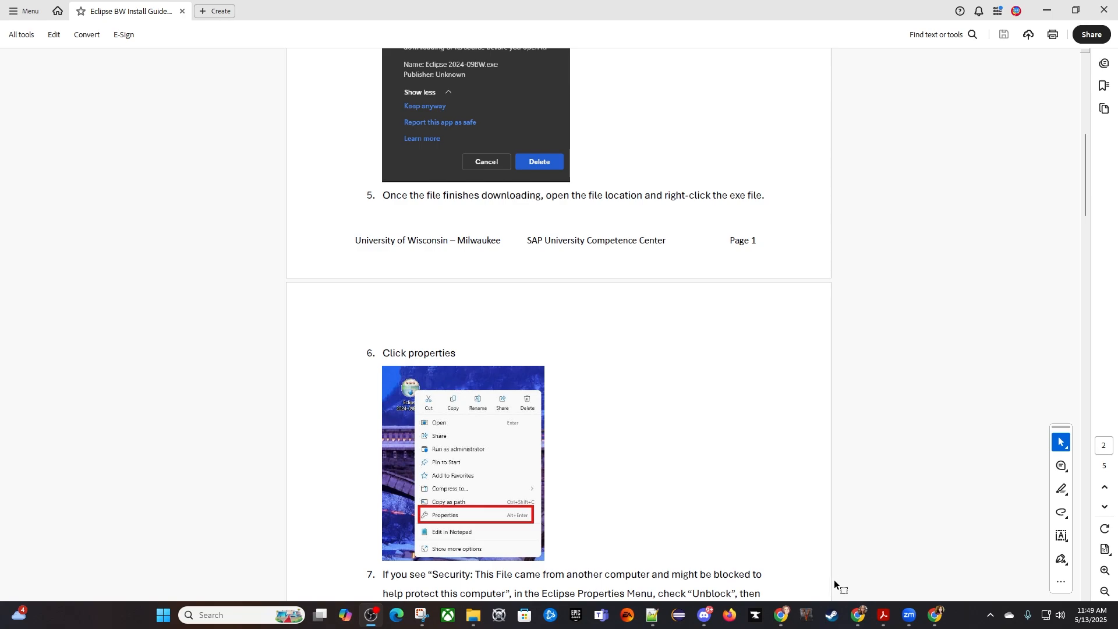
click(474, 615)
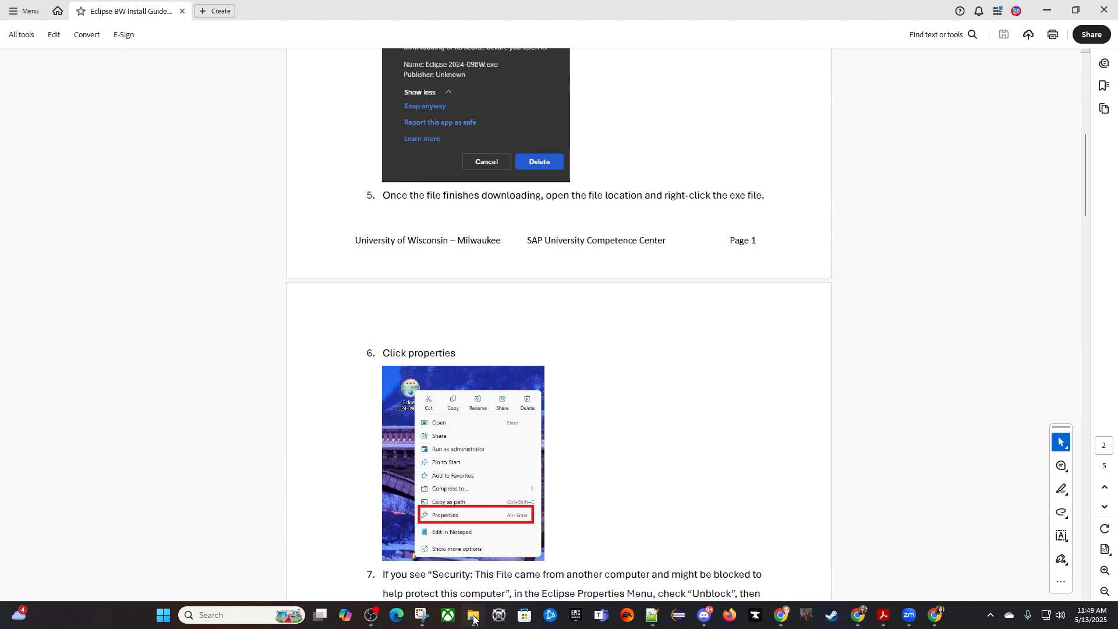
drag(581, 130, 698, 57)
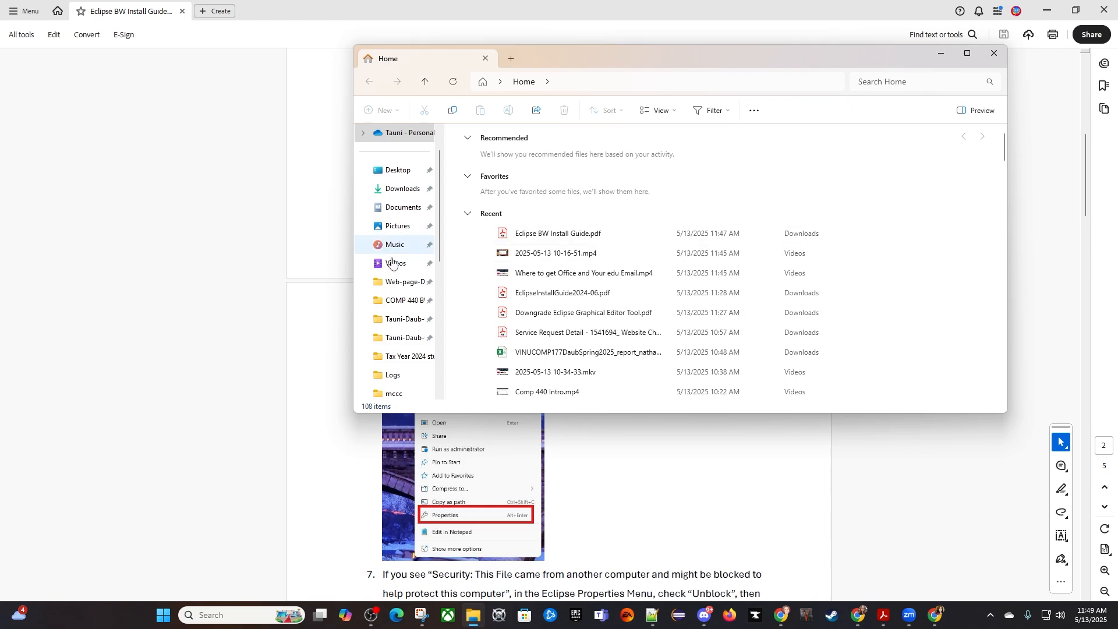
click(404, 192)
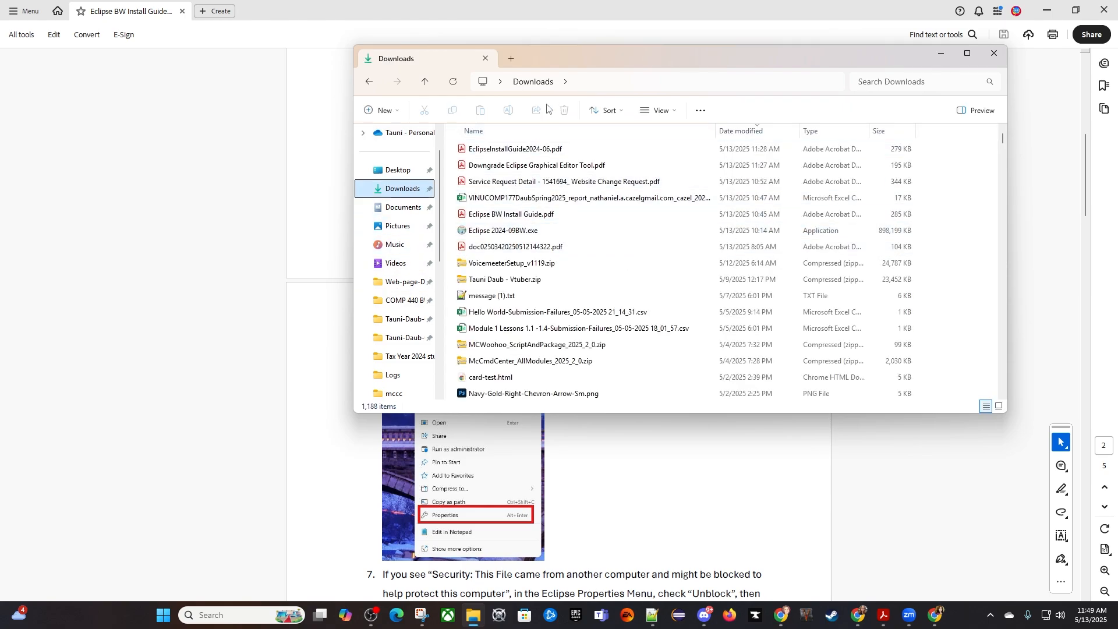
drag(575, 54, 1115, 329)
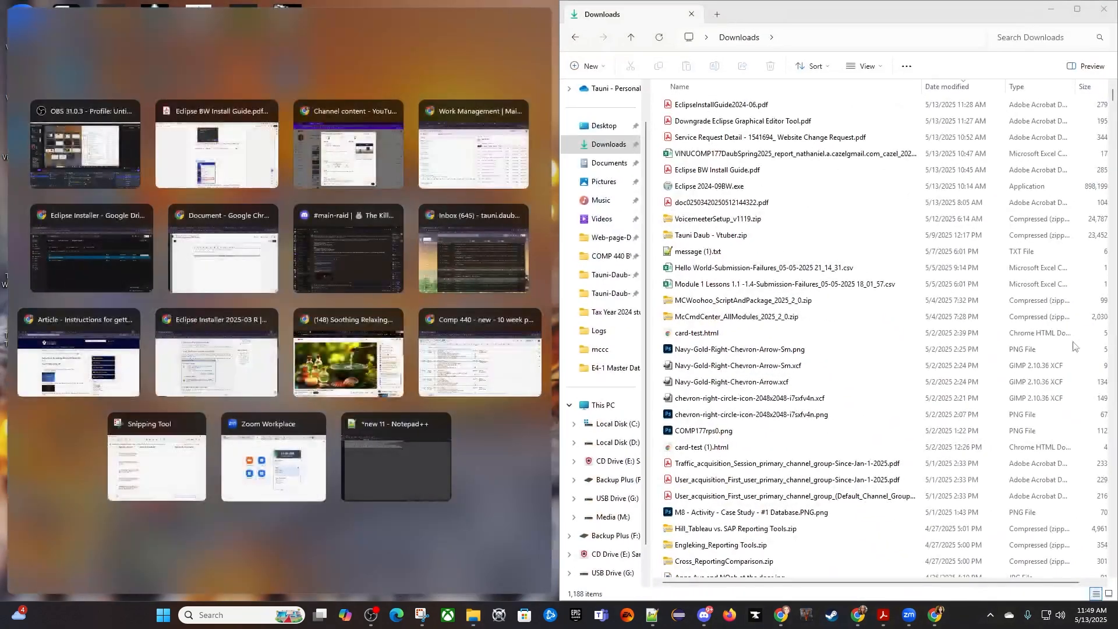
click(265, 153)
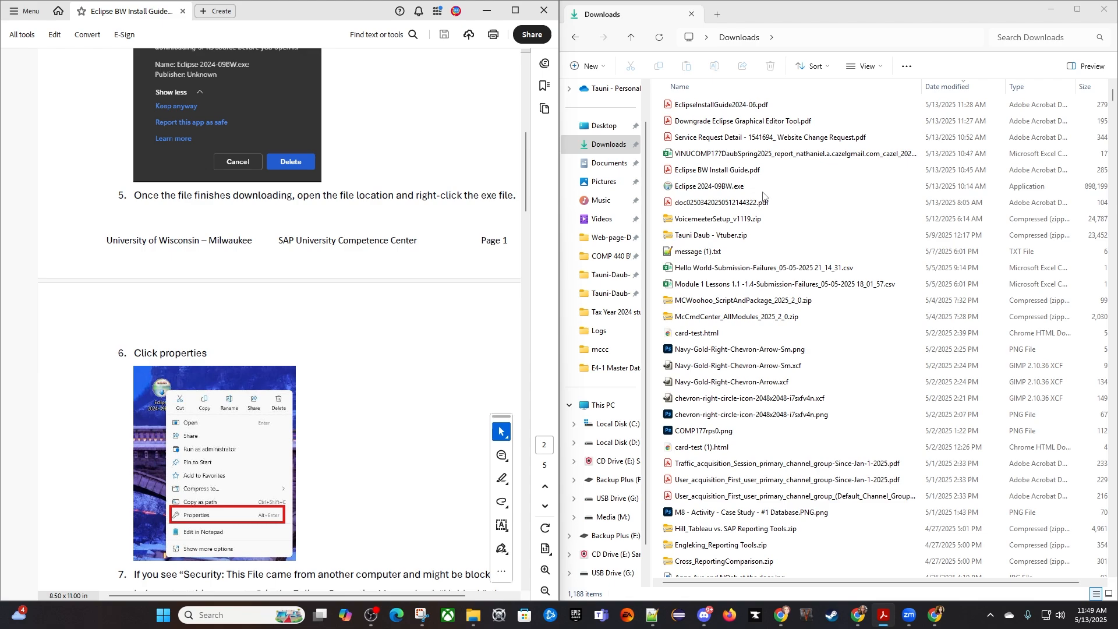
- Open the properties of Eclipse 2024-09BW.exe and compare its security settings with the guide's Unblock instruction
right_click(698, 191)
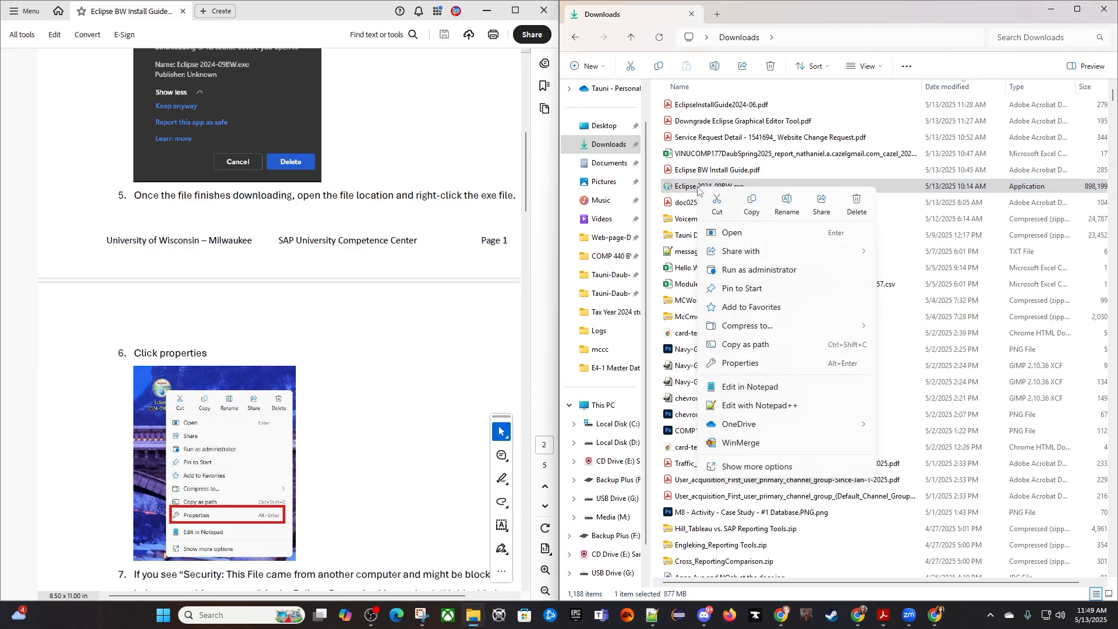
click(757, 365)
scroll(323, 418, down, 2)
scroll(324, 417, down, 7)
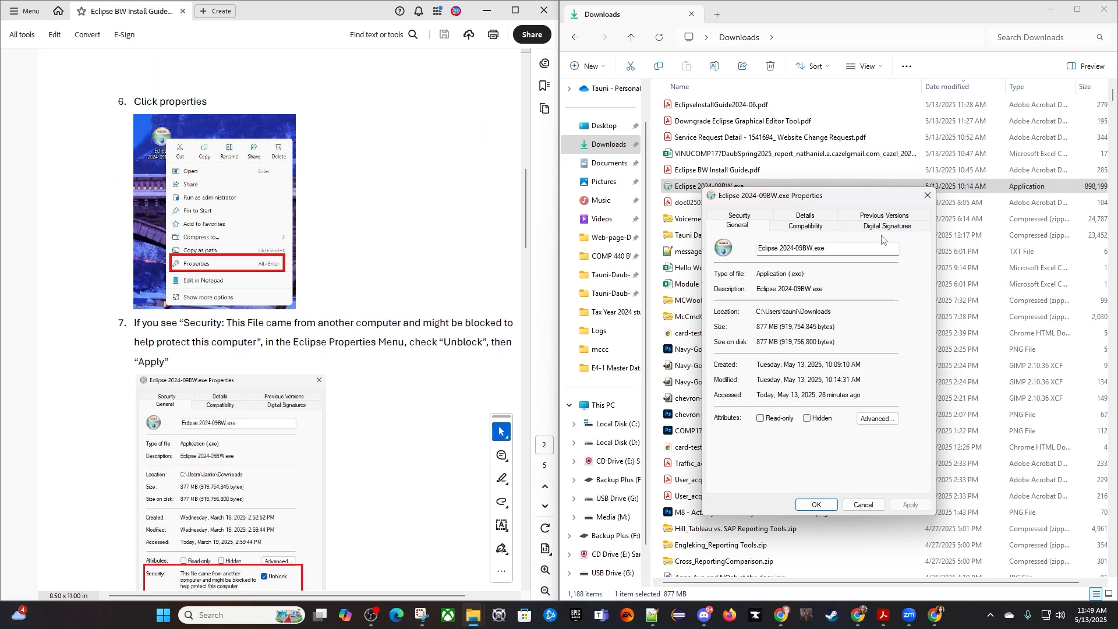
click(741, 217)
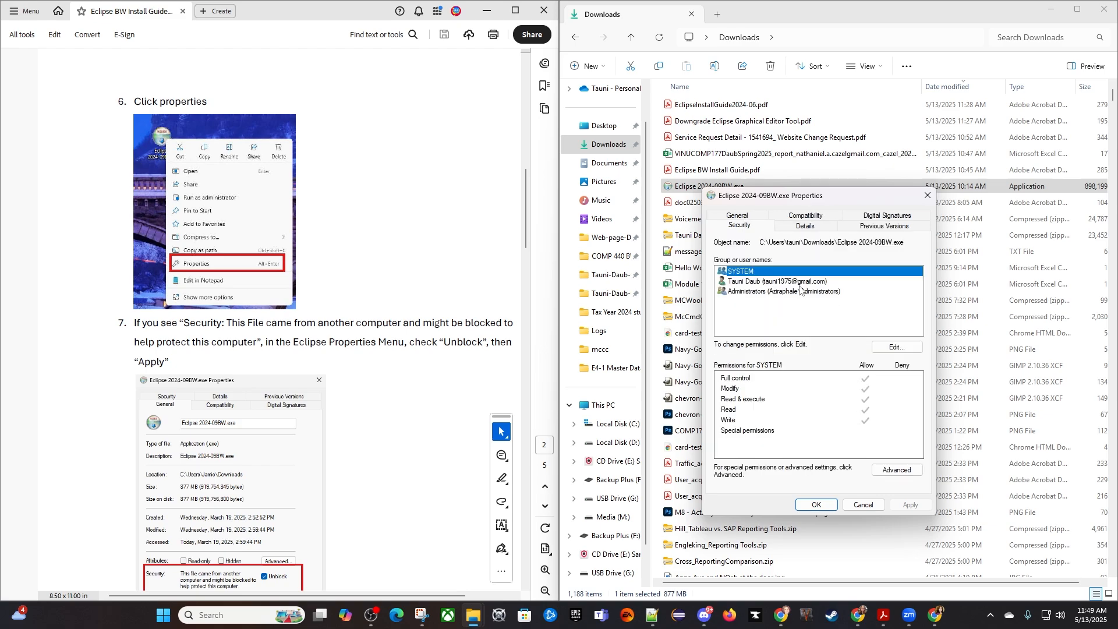
scroll(606, 349, down, 1)
scroll(286, 413, down, 2)
scroll(288, 408, down, 1)
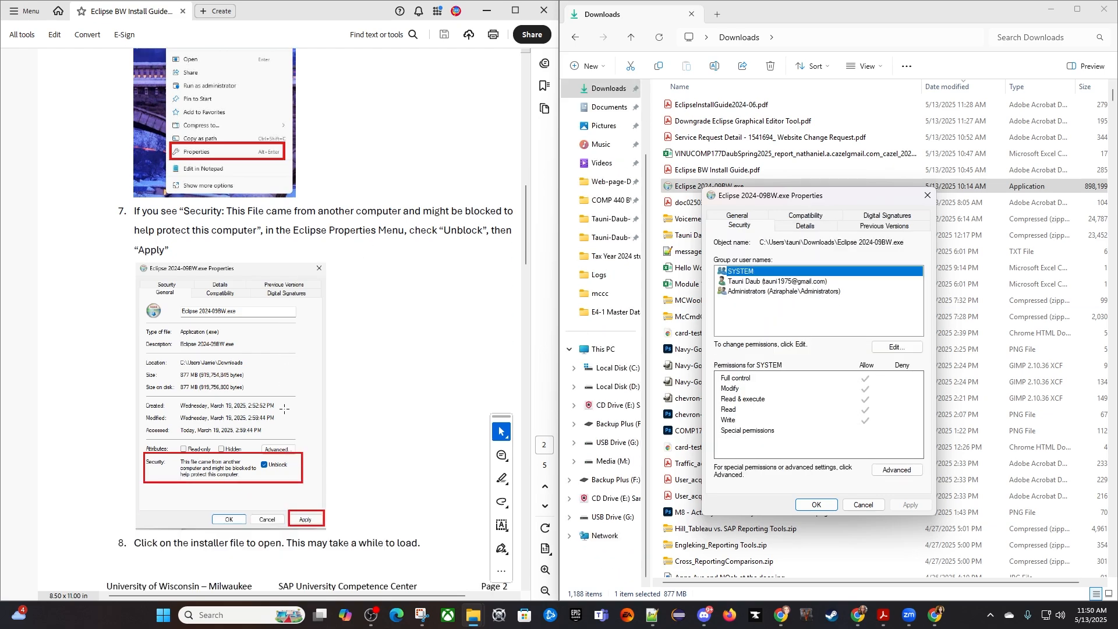
- Check the installer file's general and advanced attributes for an Unblock option, and close its properties without changes
click(743, 217)
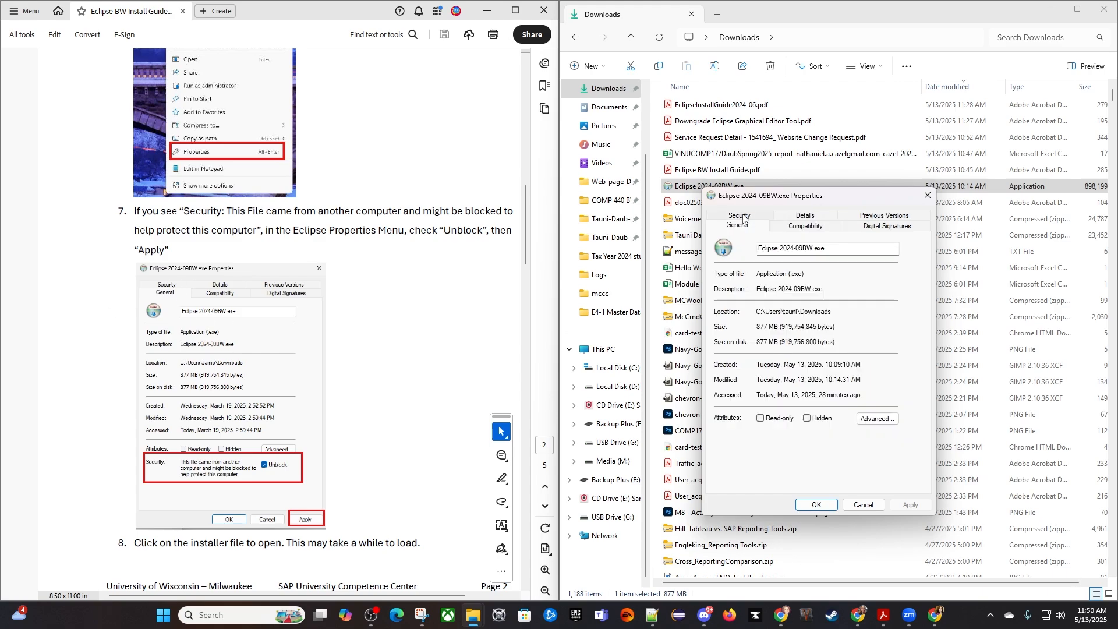
click(876, 419)
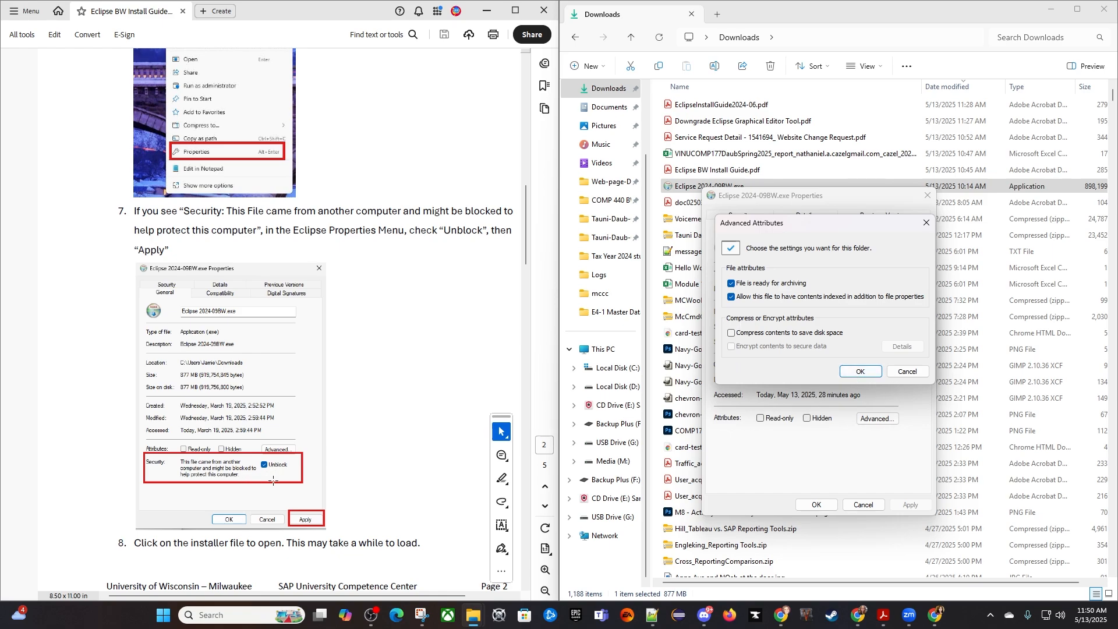
click(909, 372)
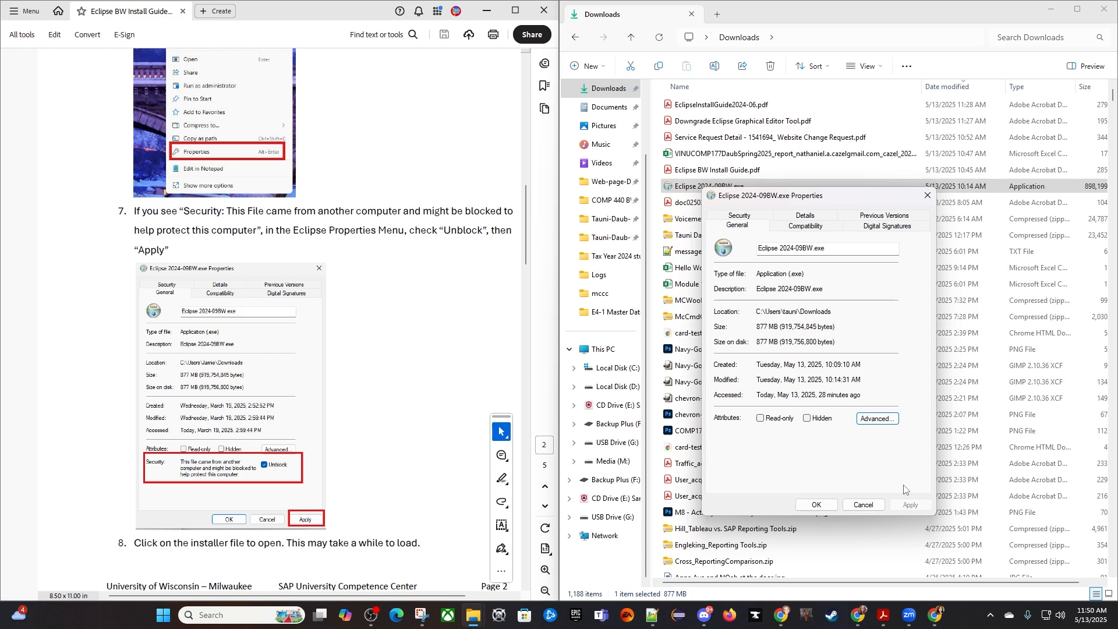
click(863, 504)
- Read the remaining guide instructions, from opening the installer file through launching the Eclipse workspace
scroll(385, 462, down, 5)
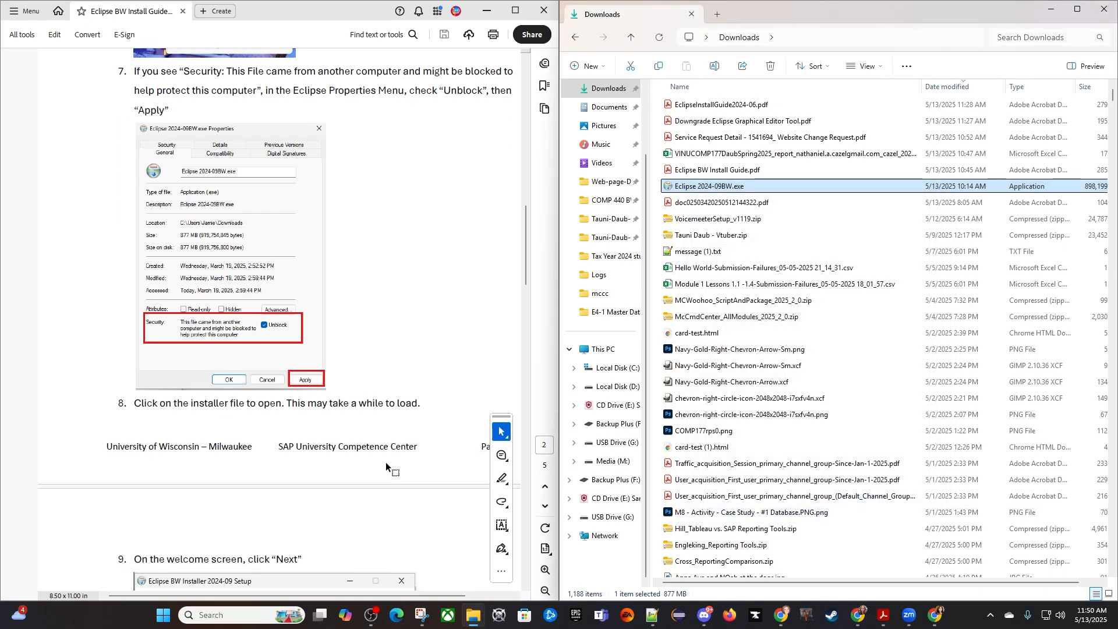
scroll(376, 421, down, 5)
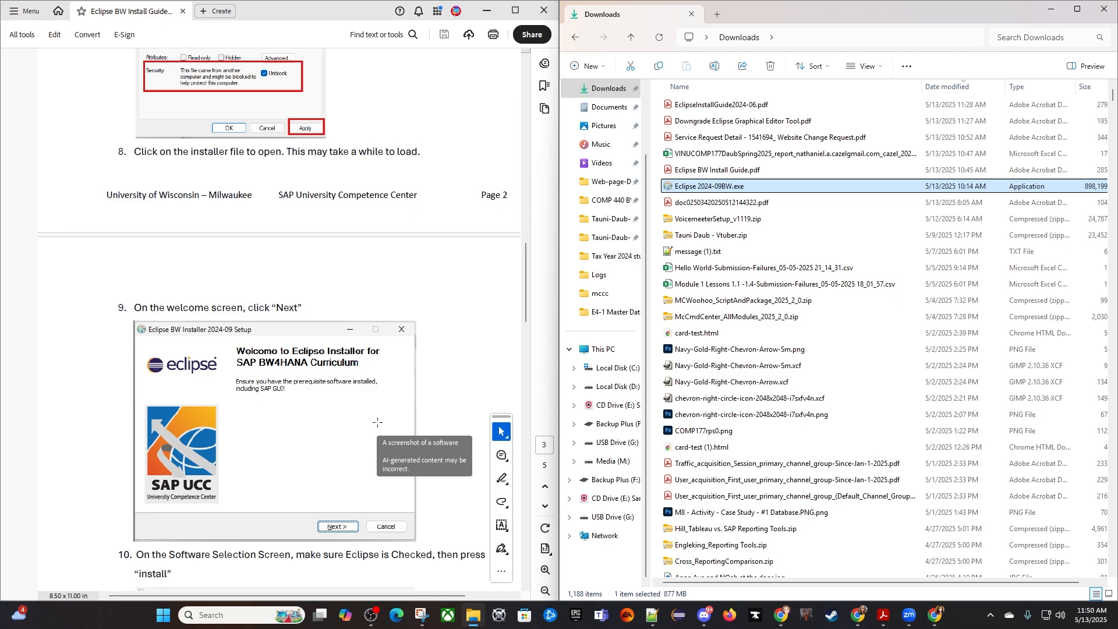
scroll(384, 434, down, 3)
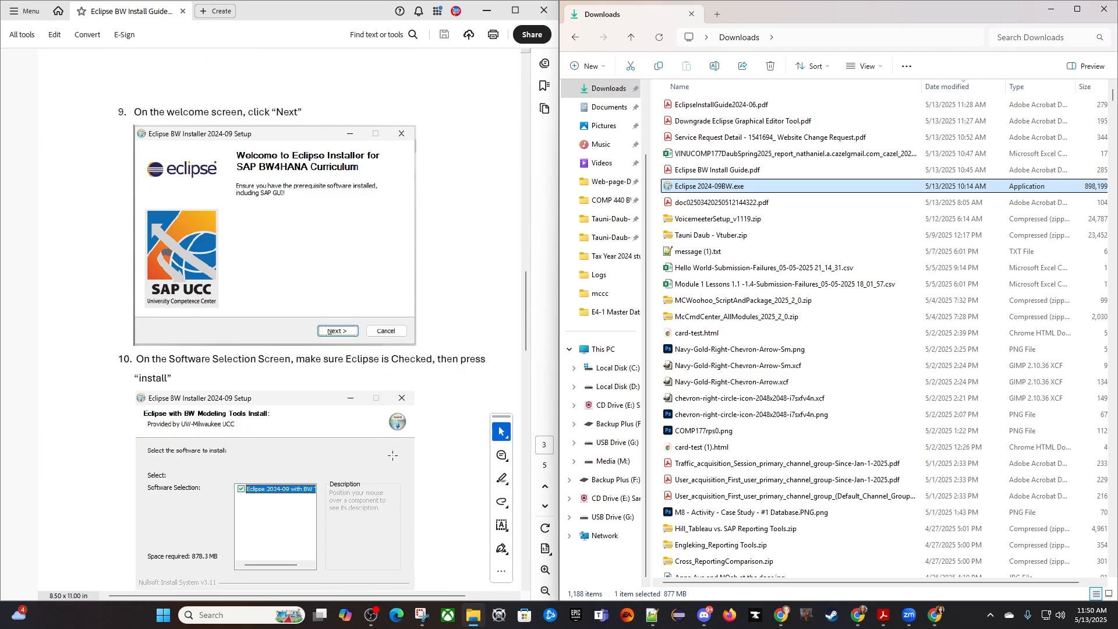
scroll(392, 457, down, 7)
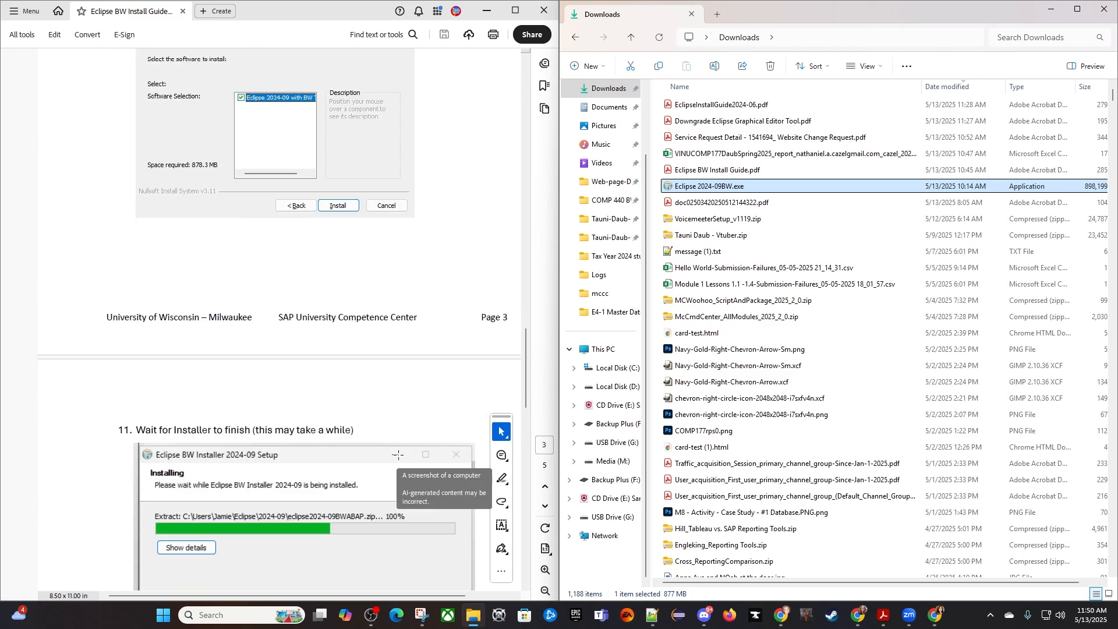
scroll(412, 453, down, 2)
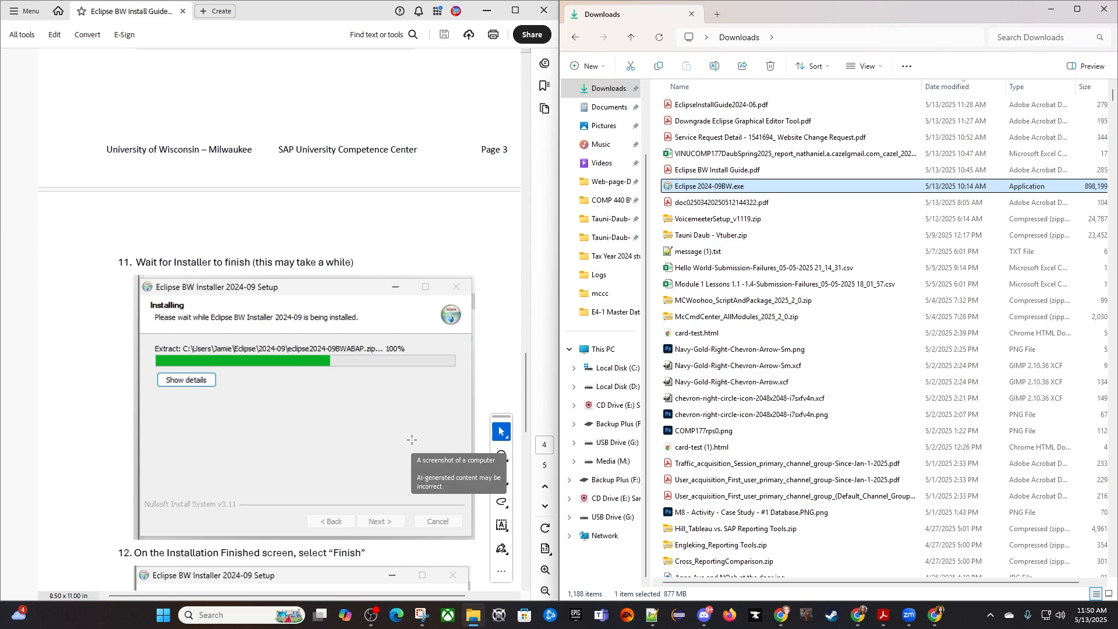
scroll(411, 439, down, 3)
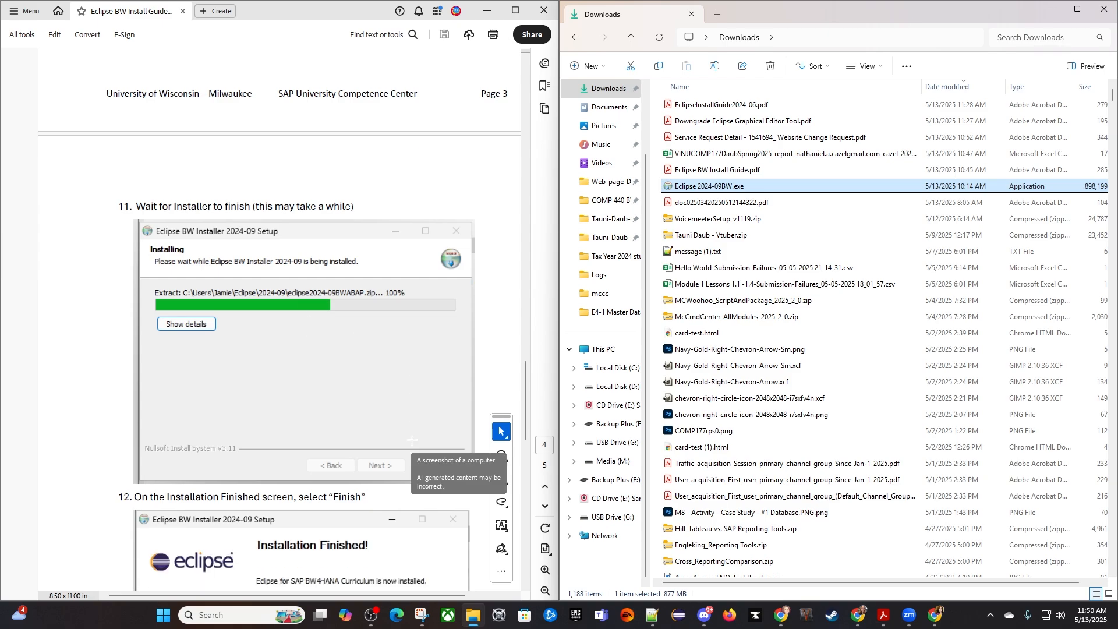
scroll(411, 439, down, 3)
scroll(408, 431, up, 1)
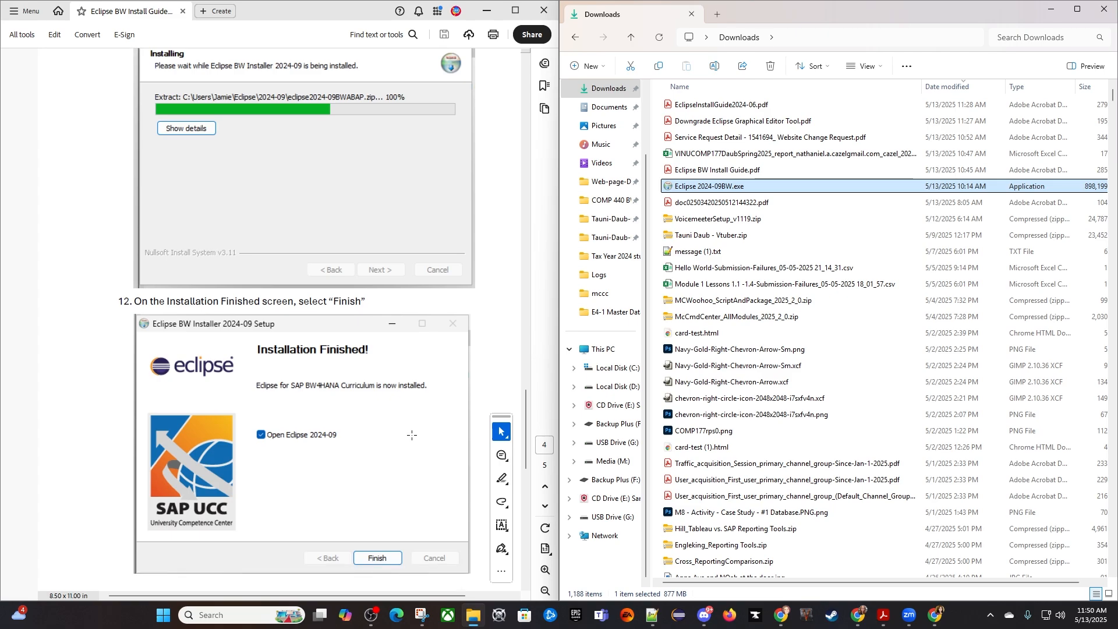
scroll(408, 431, down, 6)
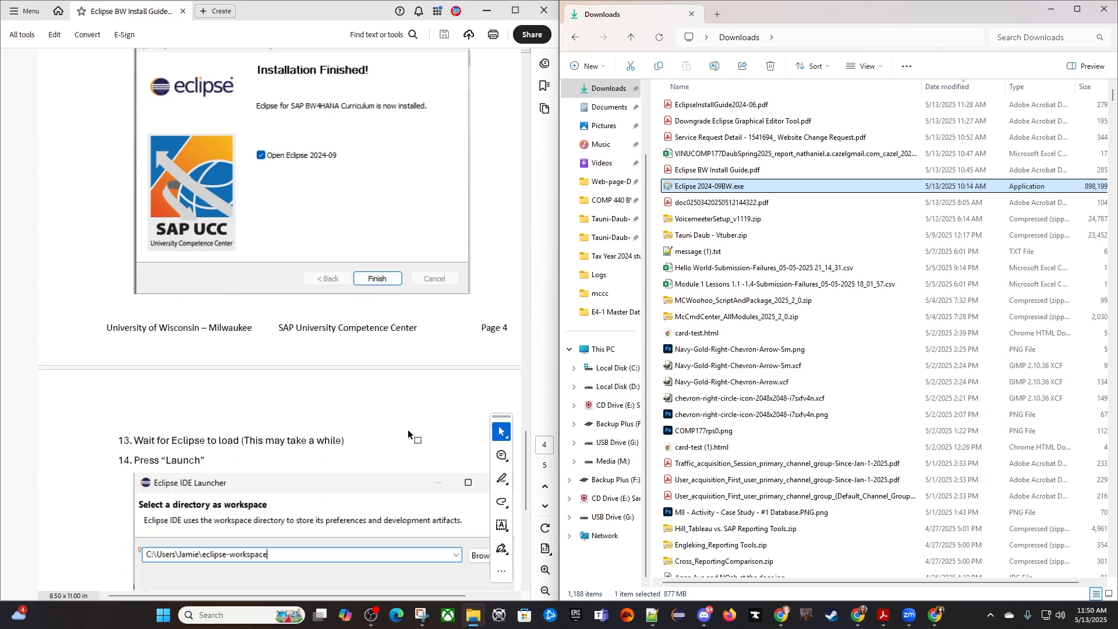
scroll(408, 429, down, 3)
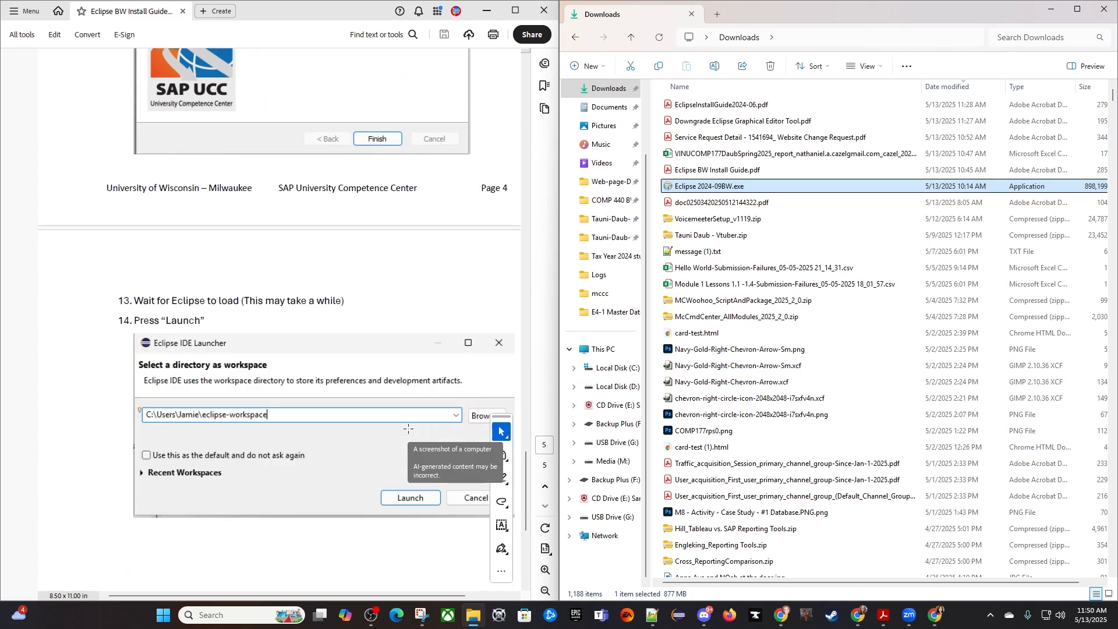
scroll(408, 428, down, 1)
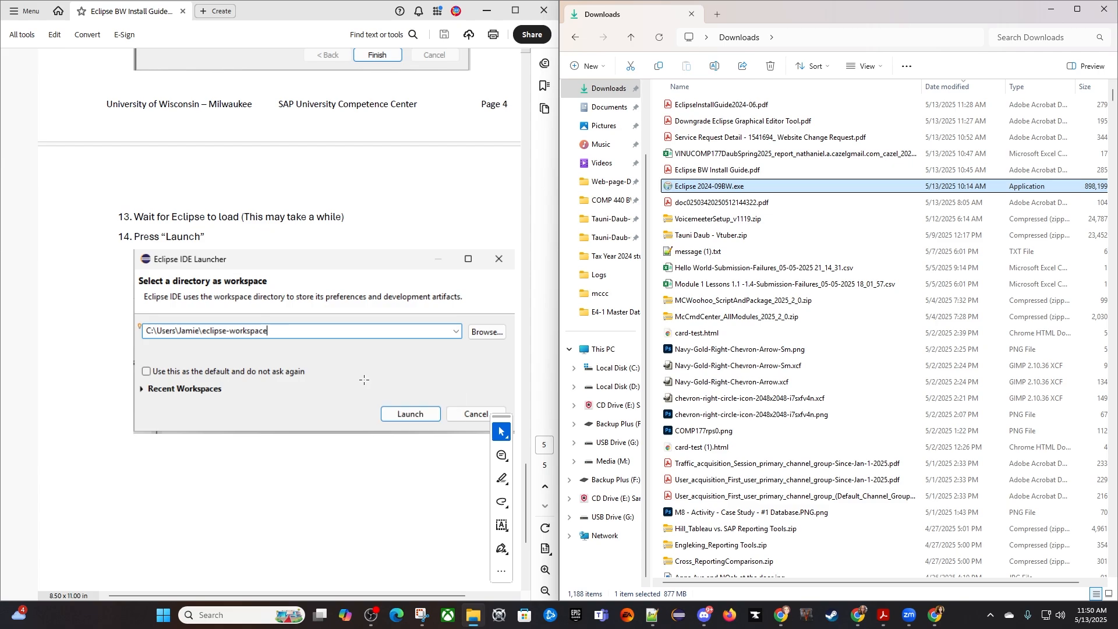
scroll(358, 387, down, 2)
scroll(355, 399, down, 2)
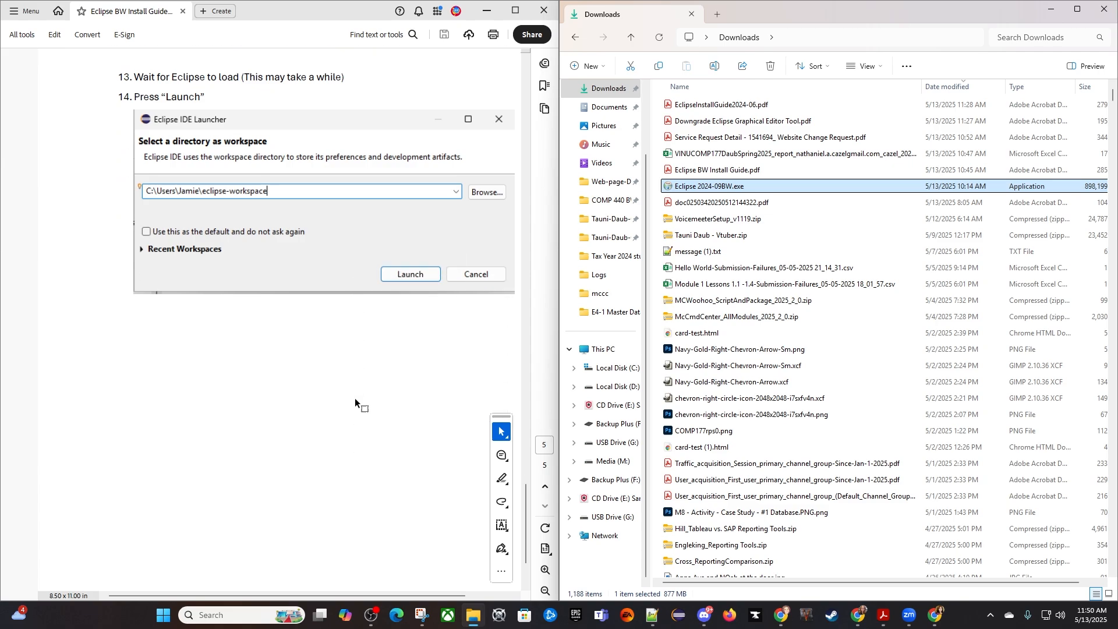
scroll(355, 395, down, 5)
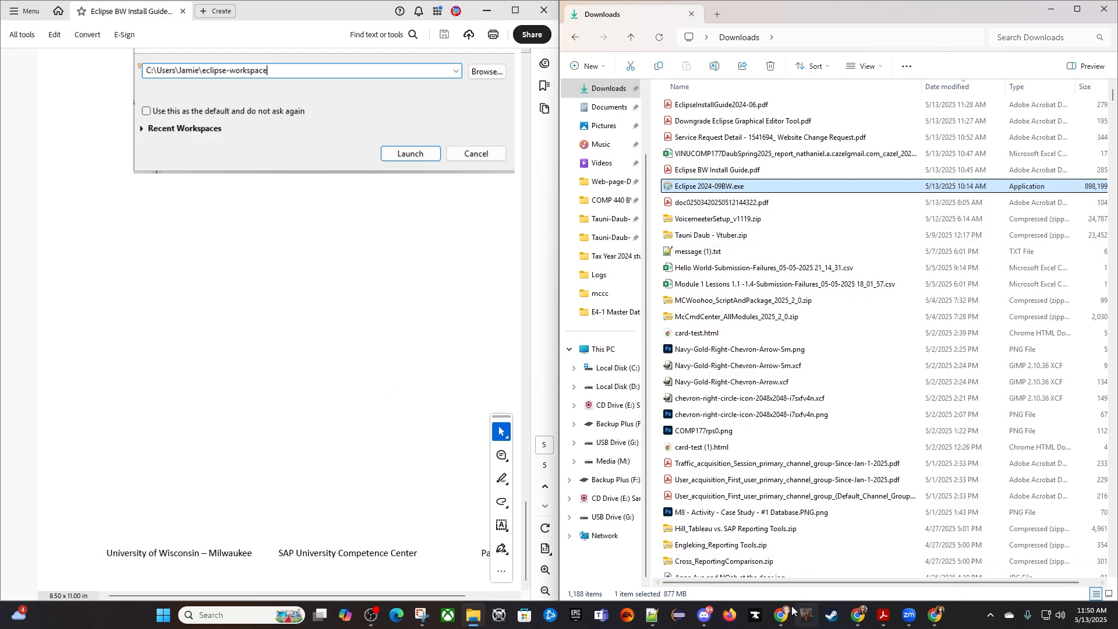
- Run Eclipse 2024-09BW.exe, install the Eclipse 2024-09 with BW selection, and finish setup with Open Eclipse 2024-09 enabled
double_click(705, 188)
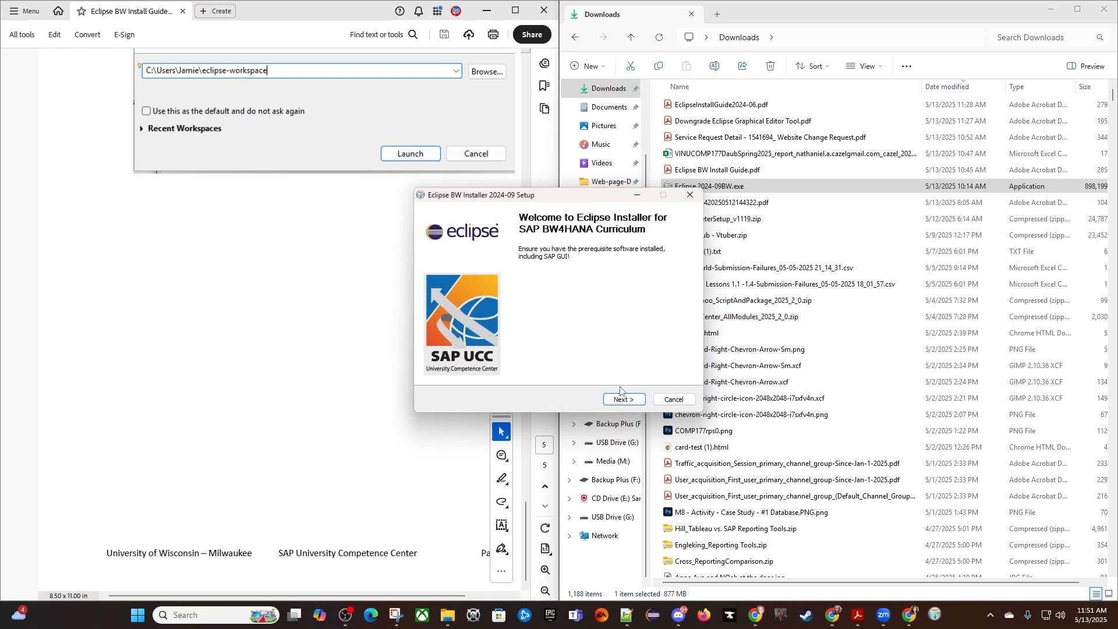
click(620, 397)
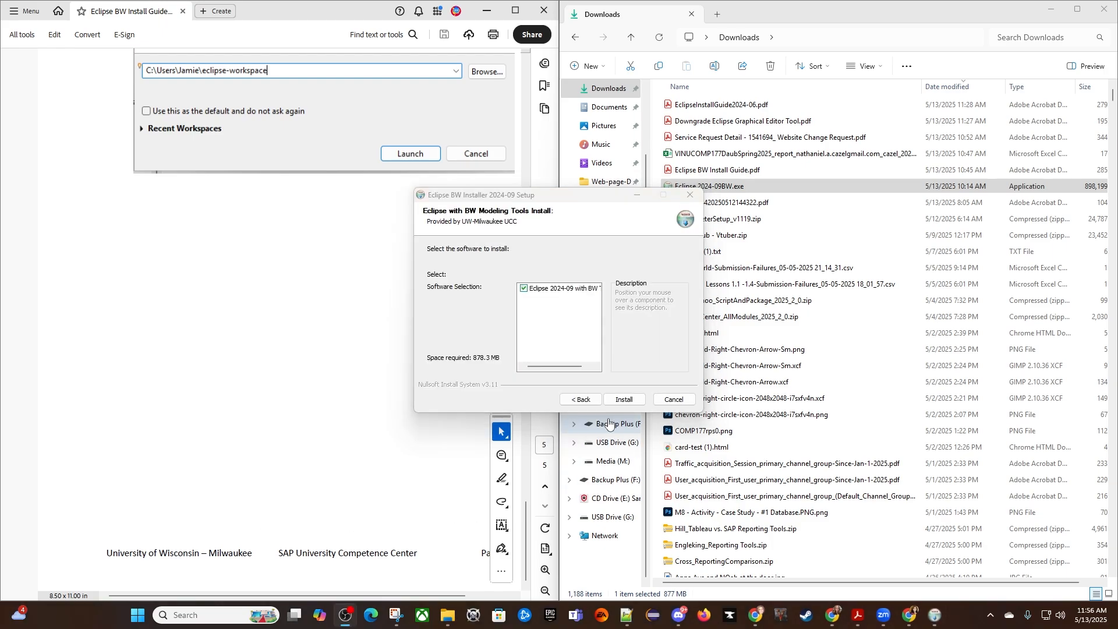
click(622, 400)
click(623, 399)
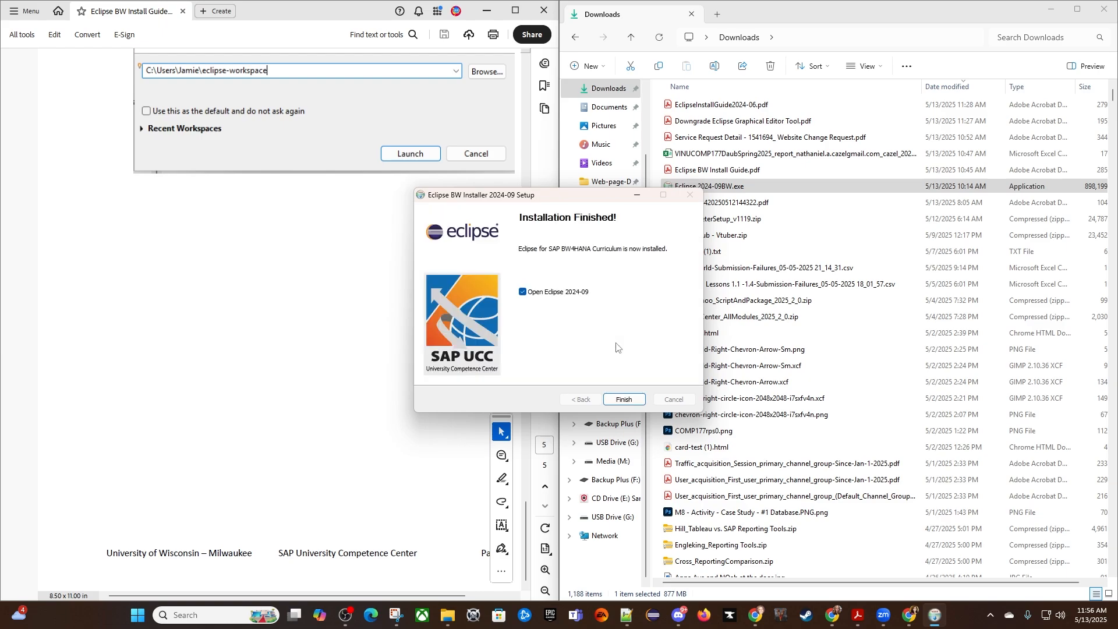
click(622, 401)
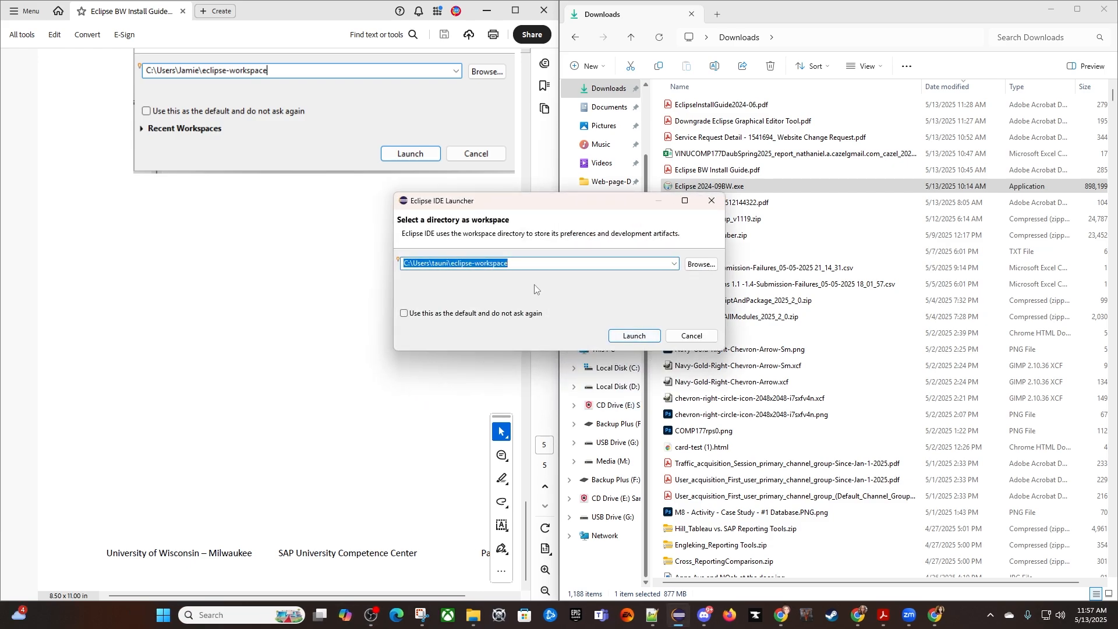
- Set the workspace directory to eclipse-workspace-2024 in the user folder, launch Eclipse with it and maximize the window
click(517, 266)
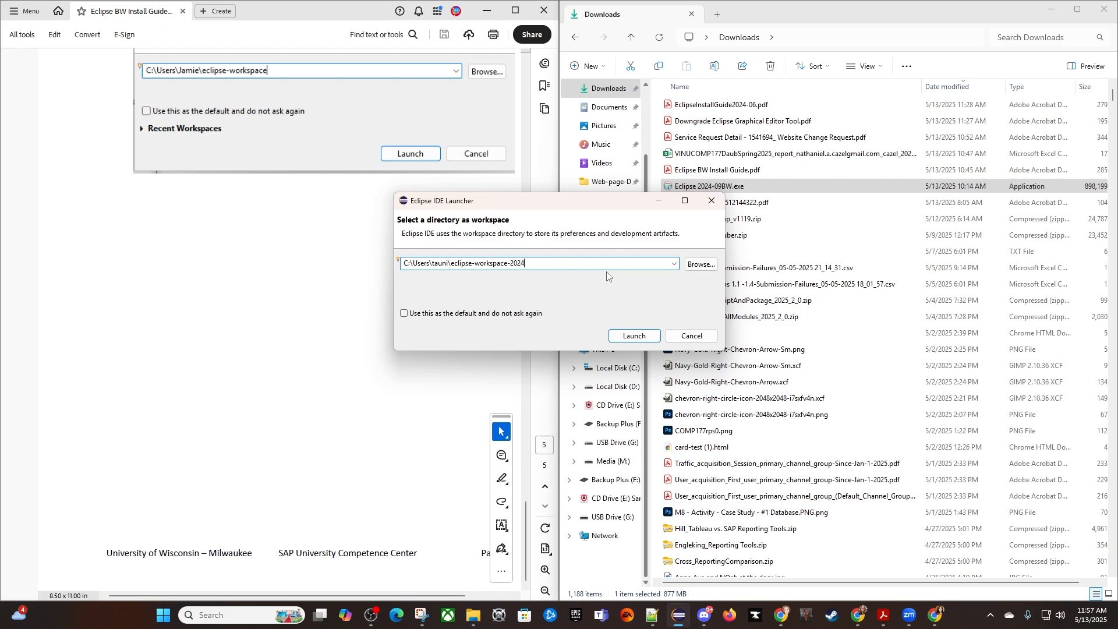
click(635, 337)
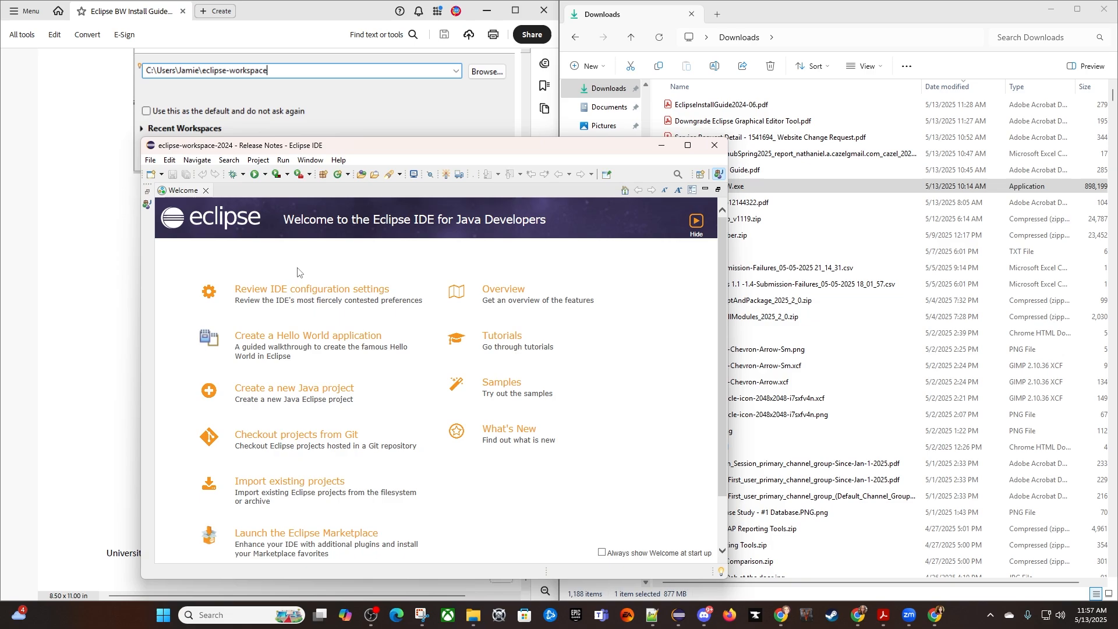
click(687, 146)
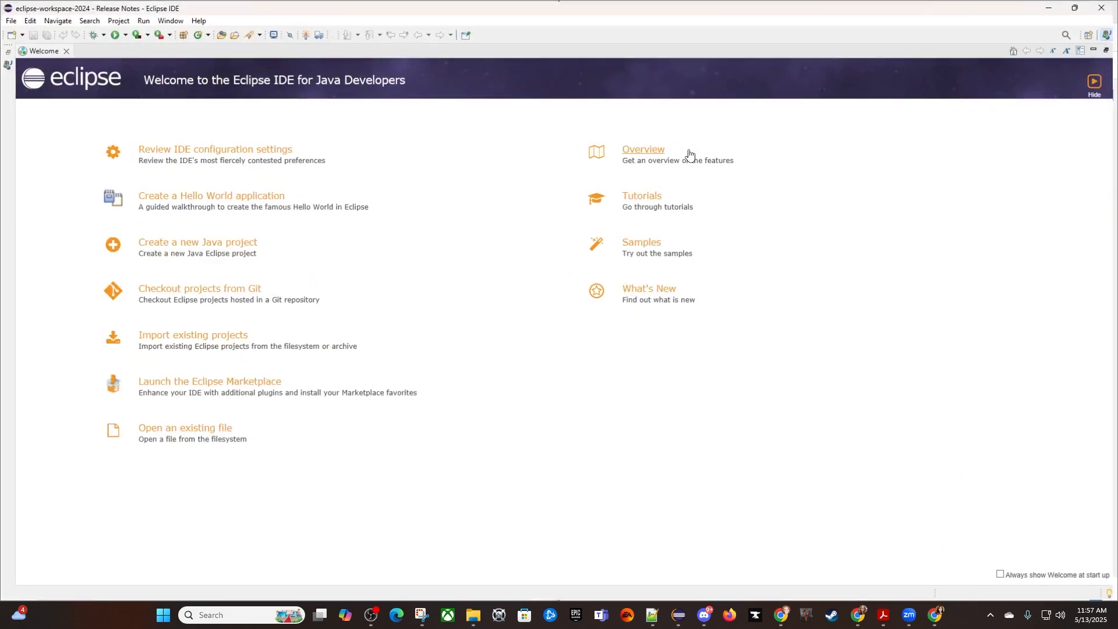
- Close the Welcome page, view the ABAP Cloud page, and return to the Release Notes page
click(64, 50)
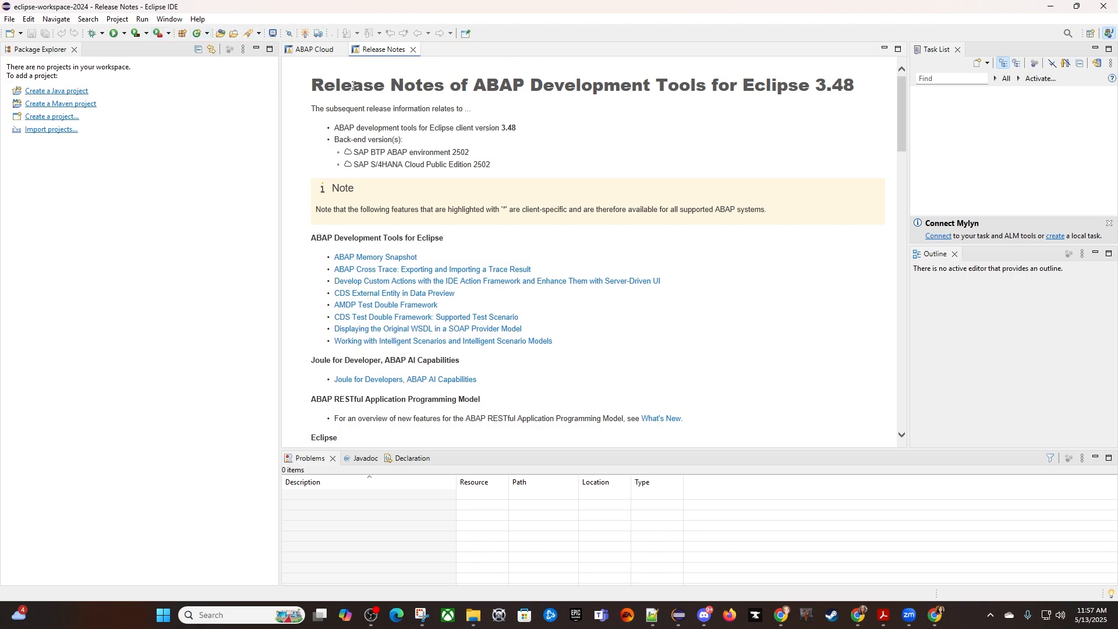
click(314, 49)
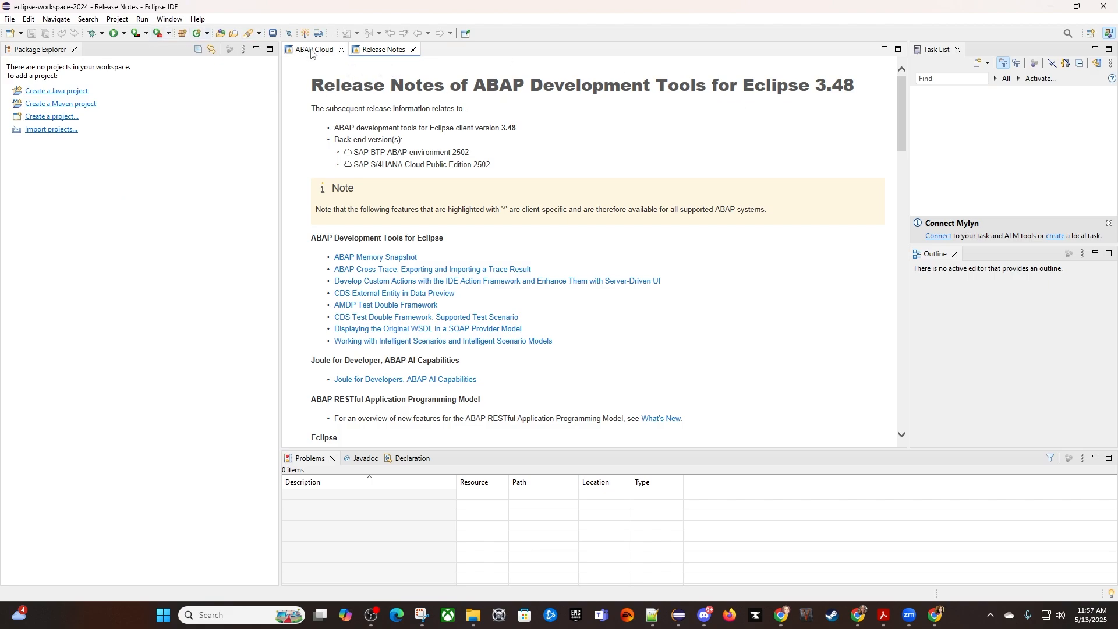
click(379, 50)
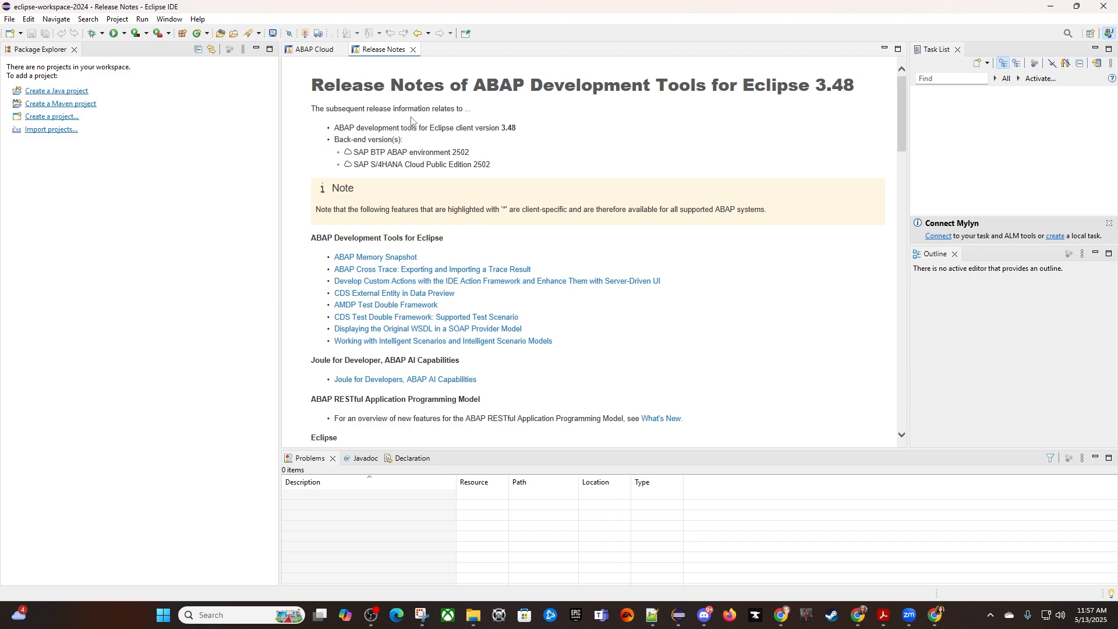
- Check which project wizards the Business Warehouse category offers for a new project, and close the wizard selection without creating one
click(44, 117)
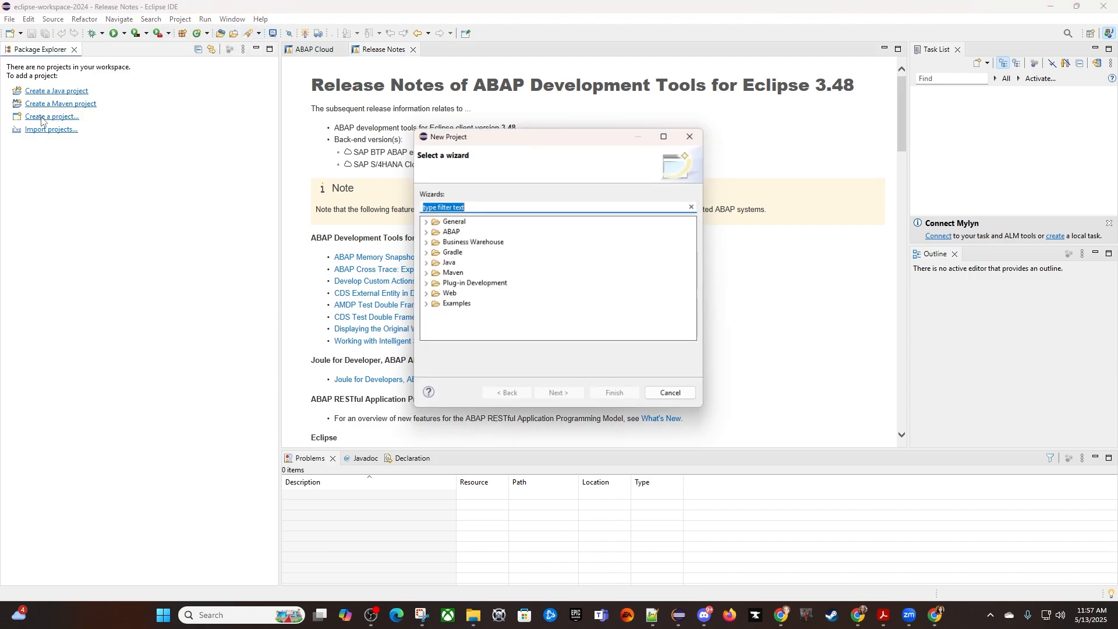
click(424, 242)
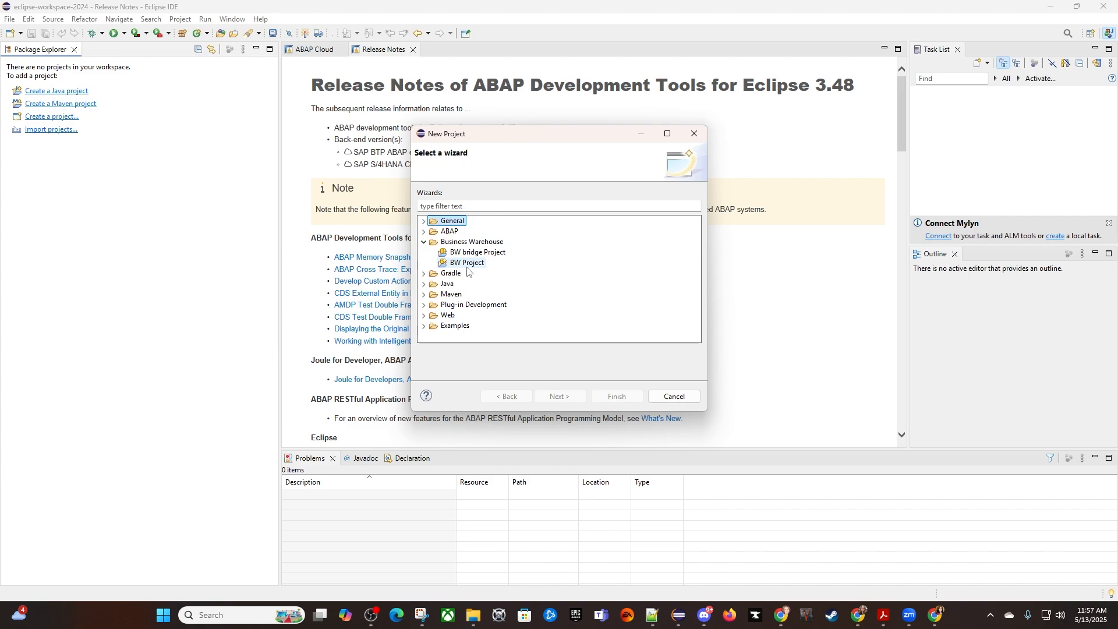
click(674, 396)
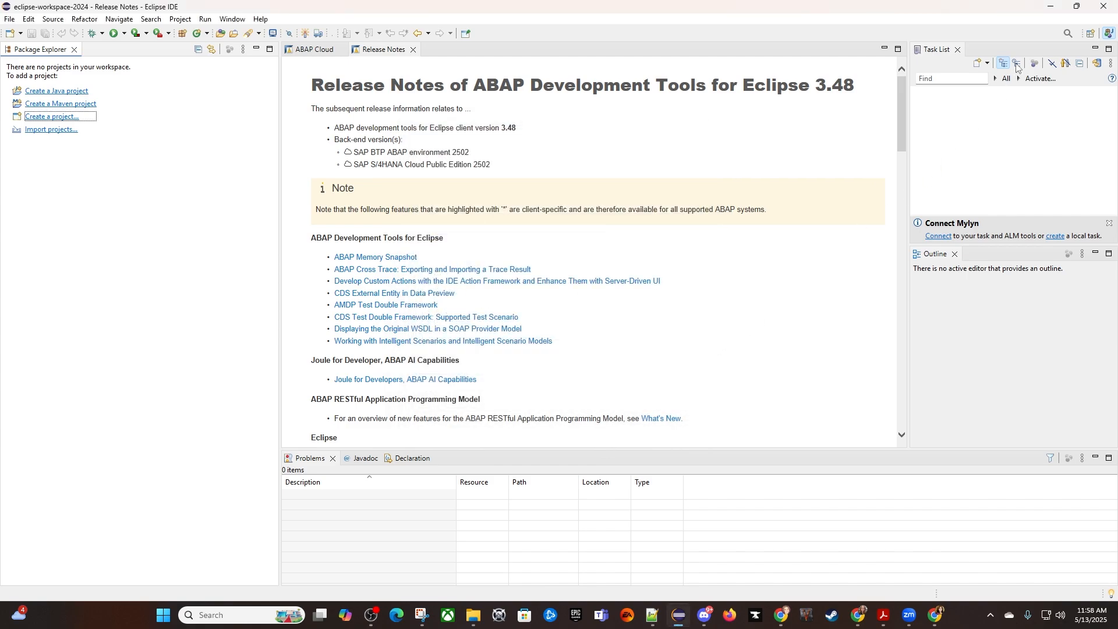